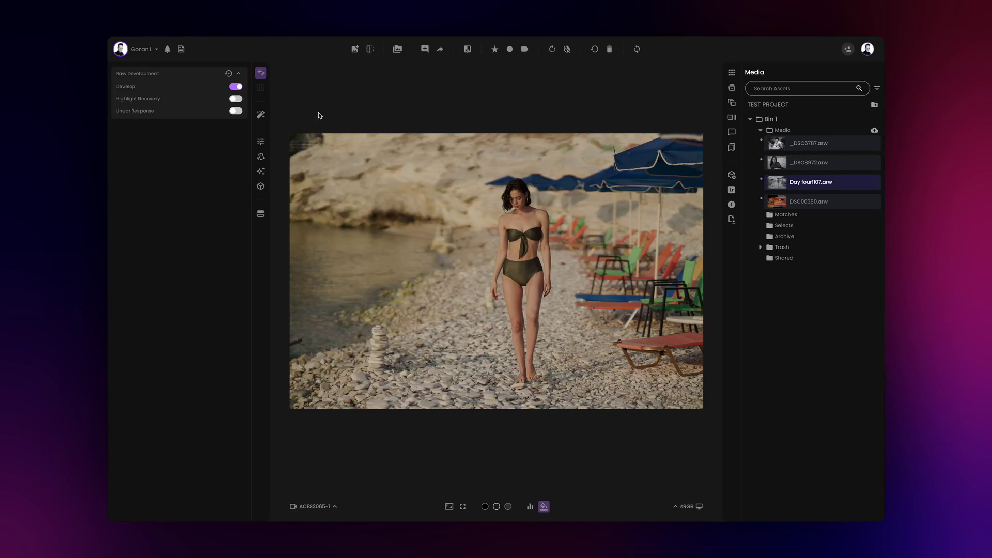
Apply Film Grade 1 to the beach photo and export it as a macOS Sony raw Capture One style.
click(261, 115)
click(156, 140)
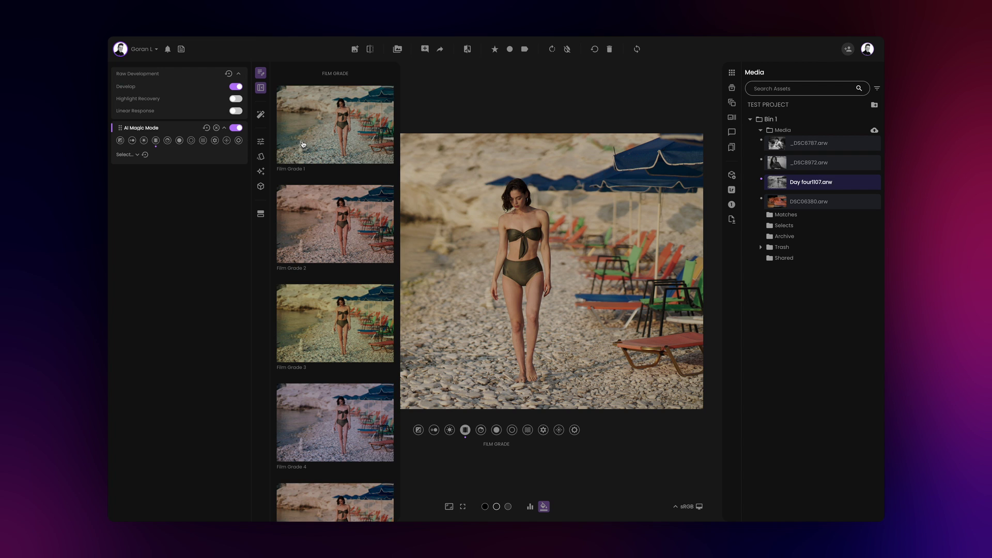
click(303, 146)
click(730, 205)
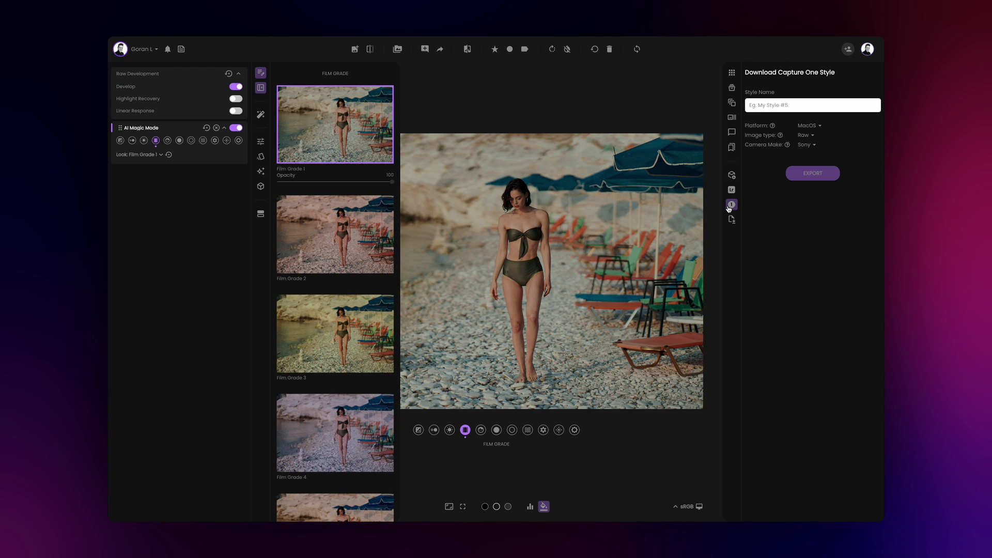
text(Film Look)
click(812, 174)
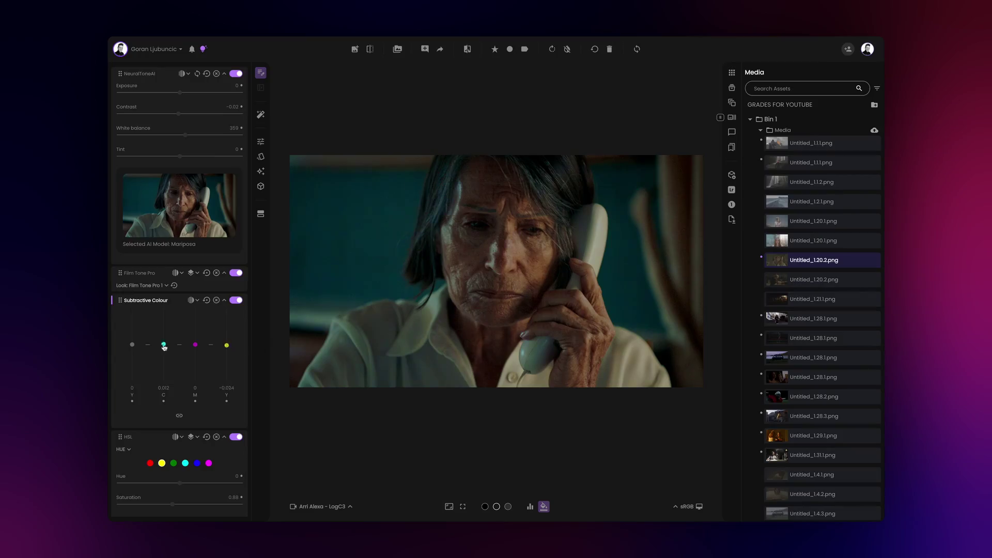
Shift the Subtractive Colour C/Y balance and name the export style My Style.
drag(164, 347, 133, 347)
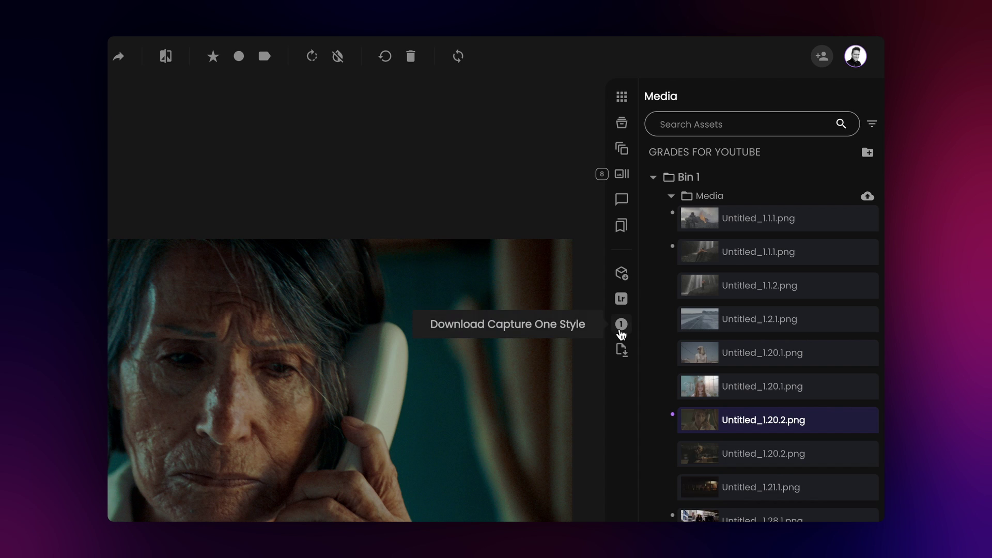
click(731, 203)
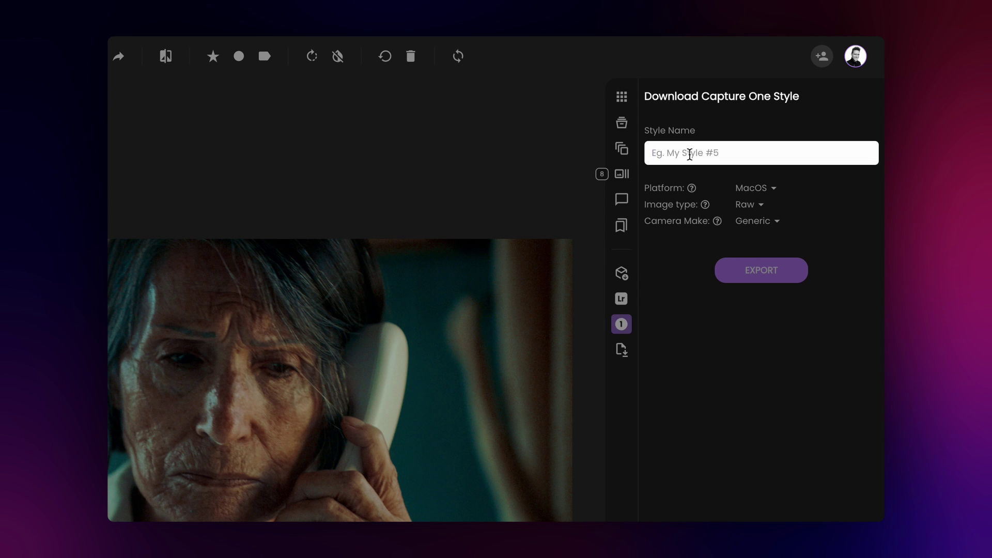
click(690, 154)
text(My Style)
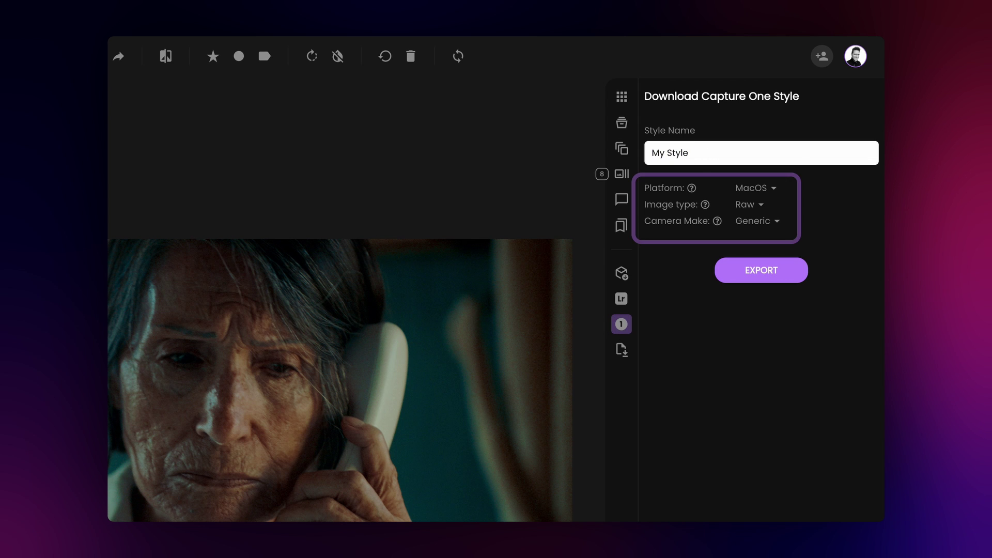
Export My Style for Canon raw files and unzip My Style.zip.
click(752, 222)
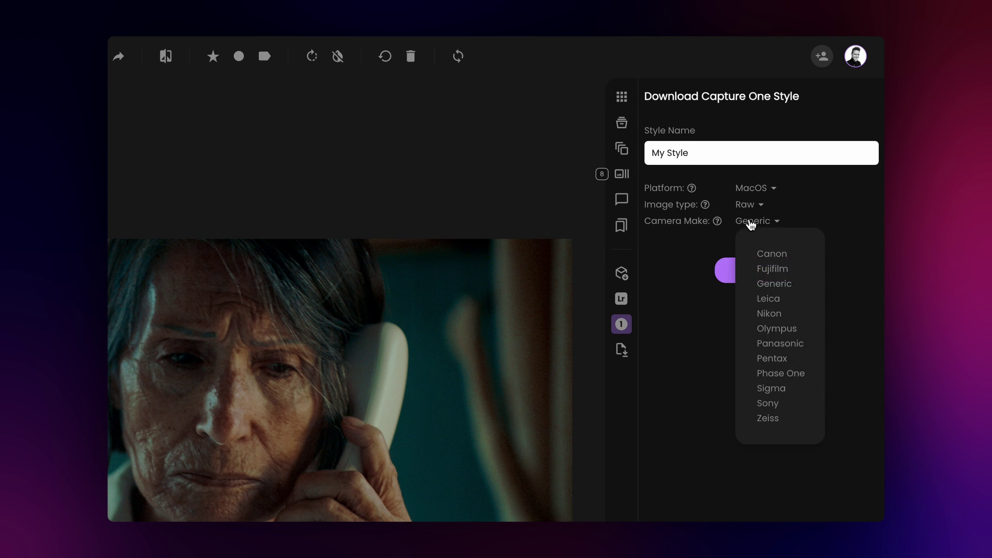
click(772, 254)
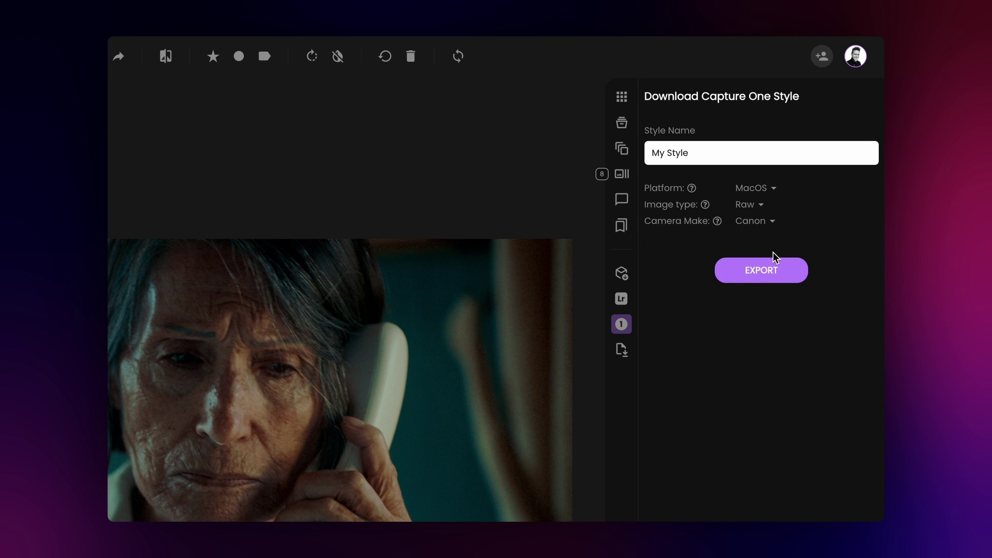
click(779, 273)
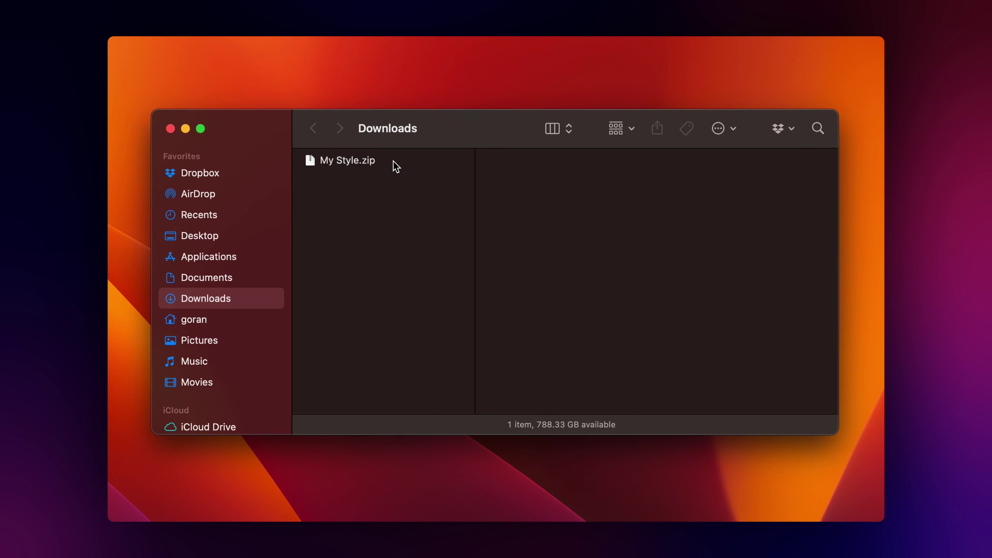
double_click(393, 160)
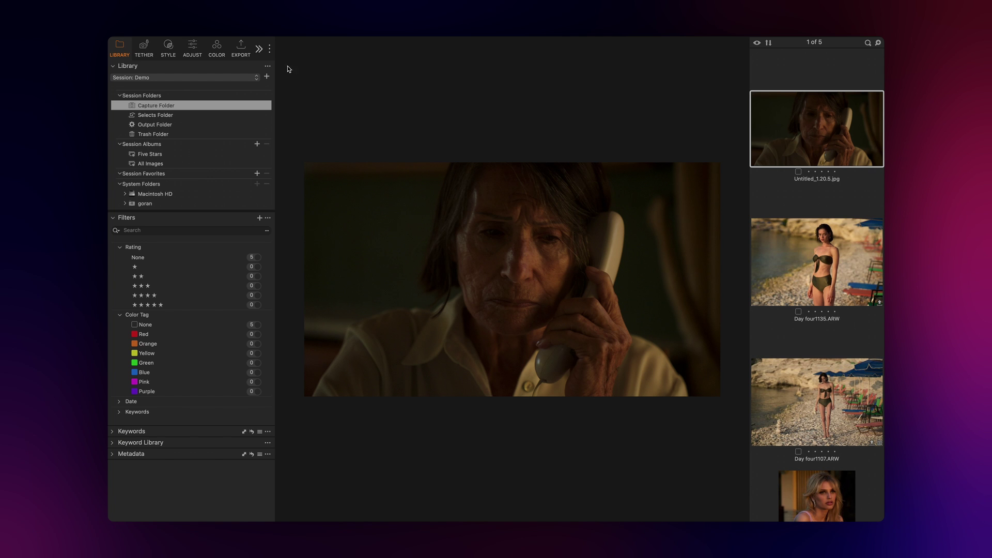
Import My Style.costyle from Downloads/My Style through the Styles and Presets menu.
click(171, 51)
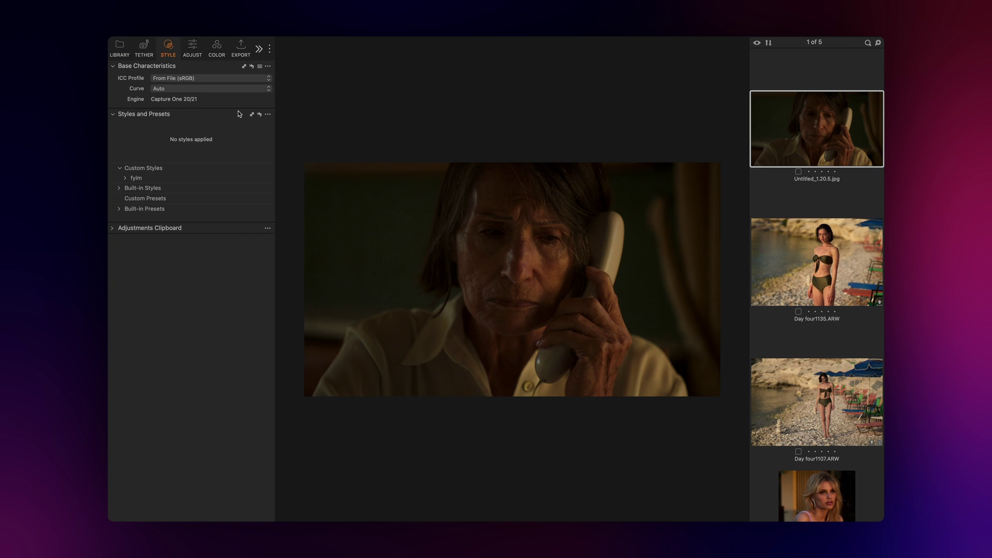
click(268, 114)
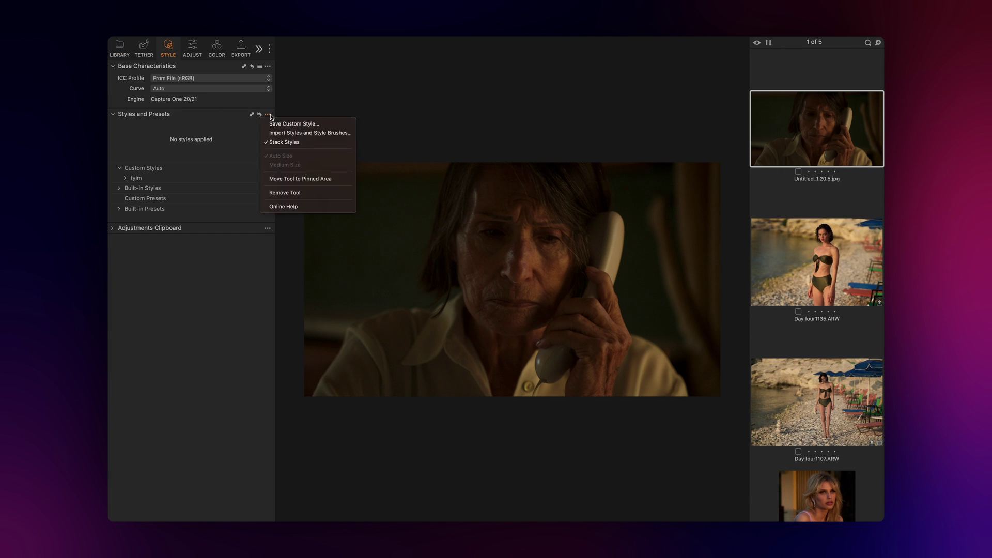
click(291, 133)
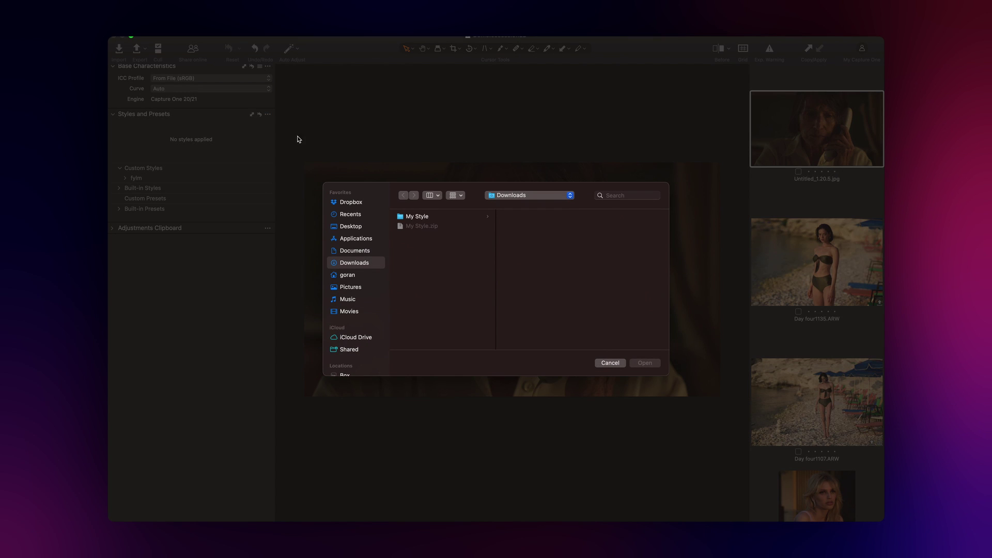
click(443, 216)
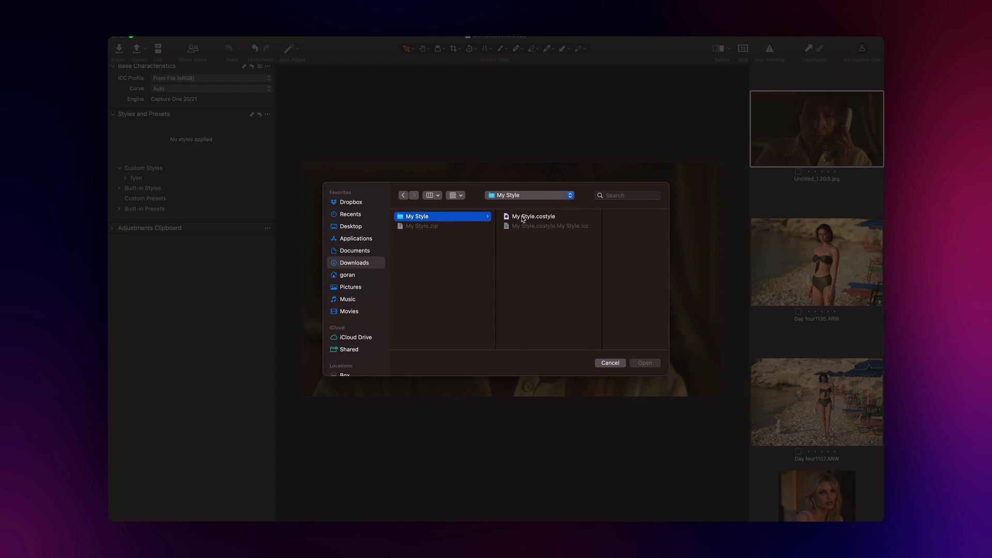
click(524, 219)
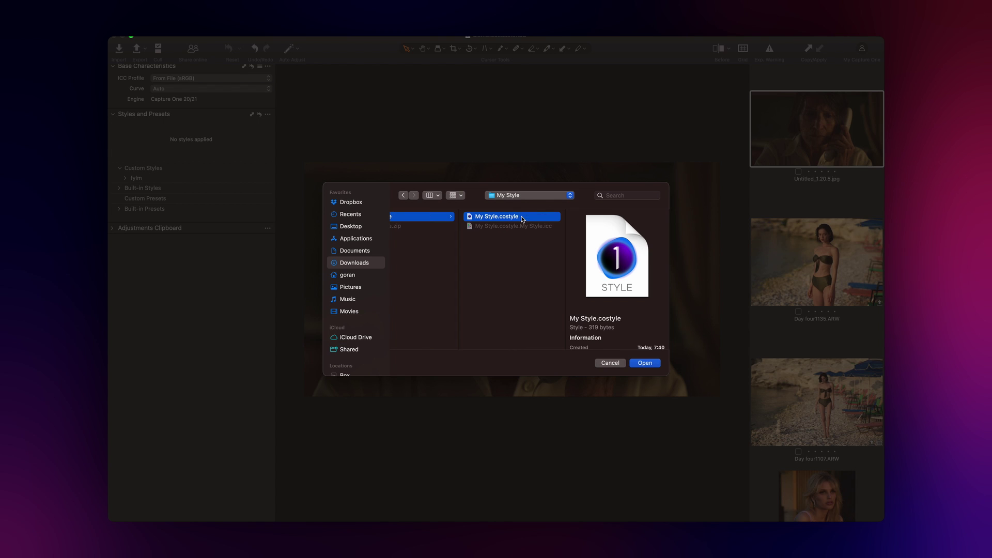
click(641, 364)
click(509, 220)
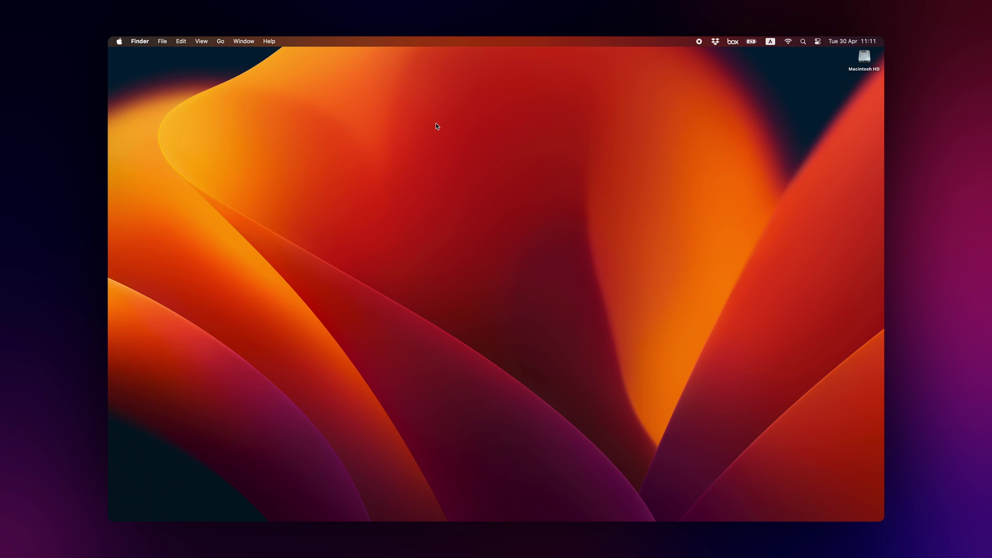
Create My Folder inside Library/Application Support/Capture One/Styles.
click(220, 41)
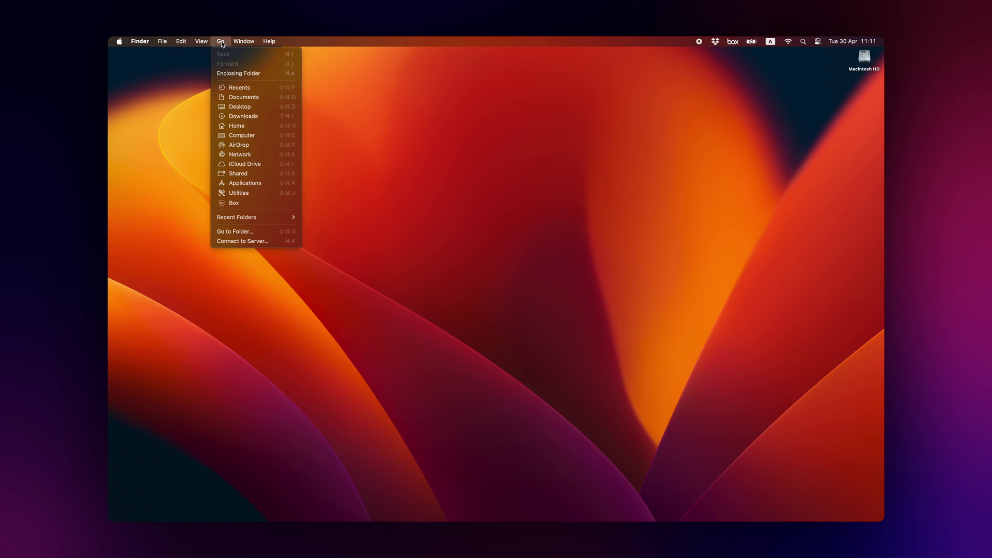
key(alt)
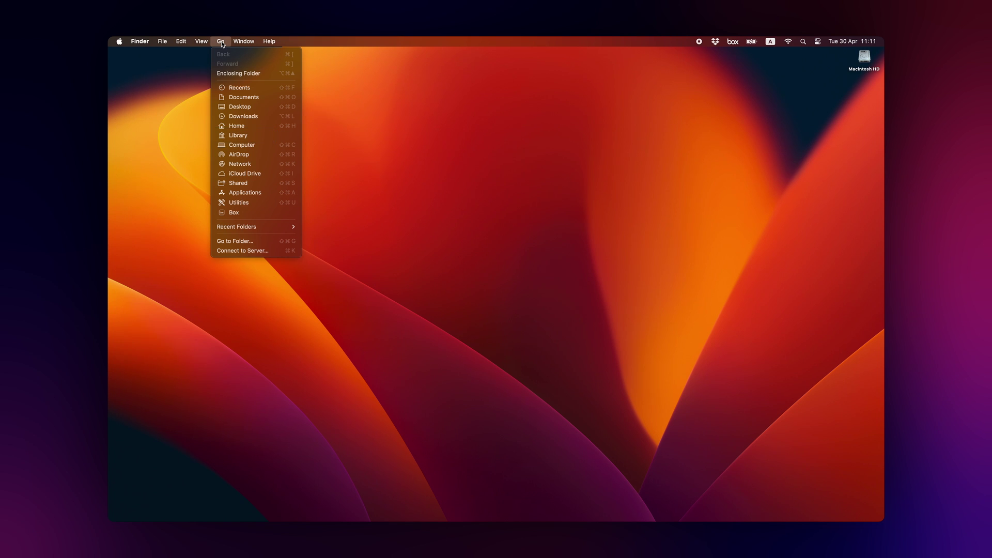
click(254, 140)
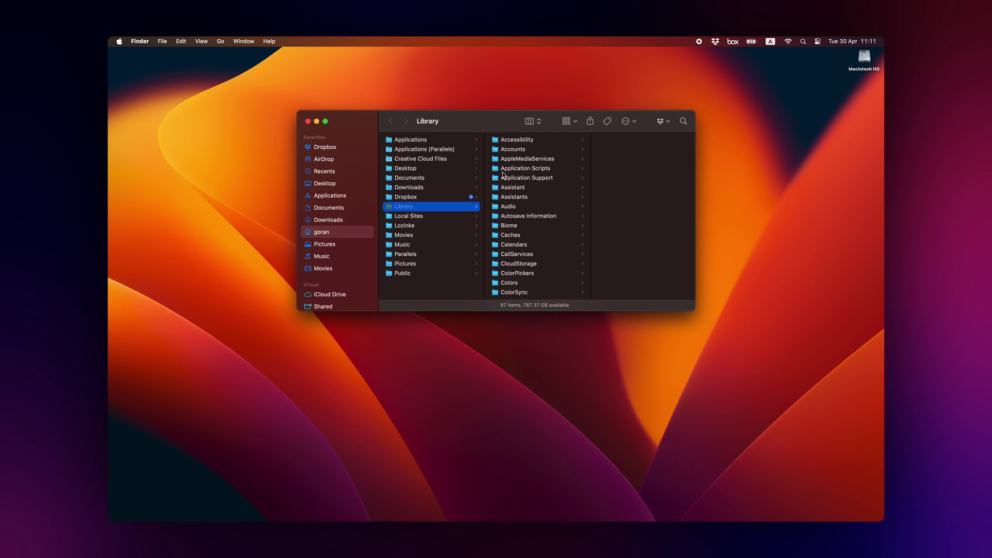
click(544, 179)
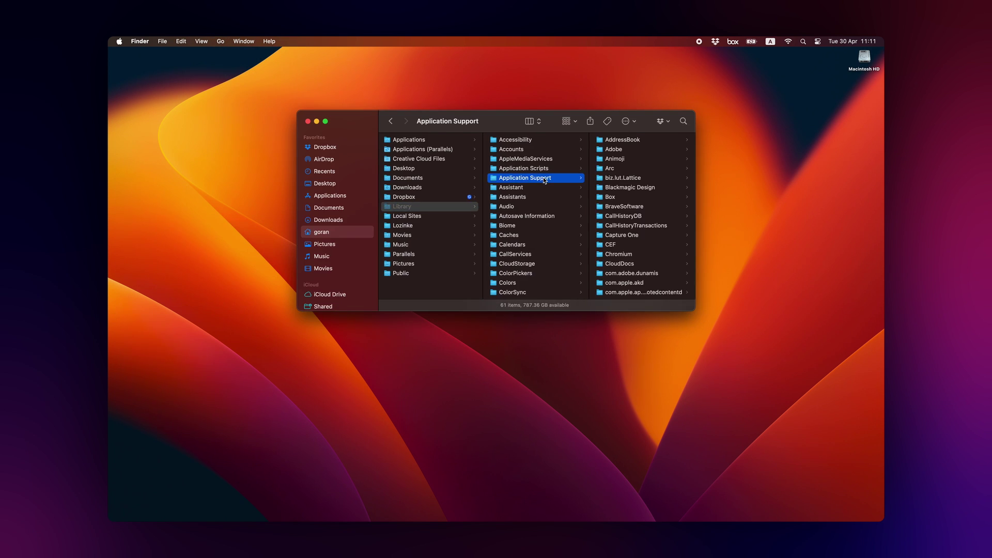
click(623, 236)
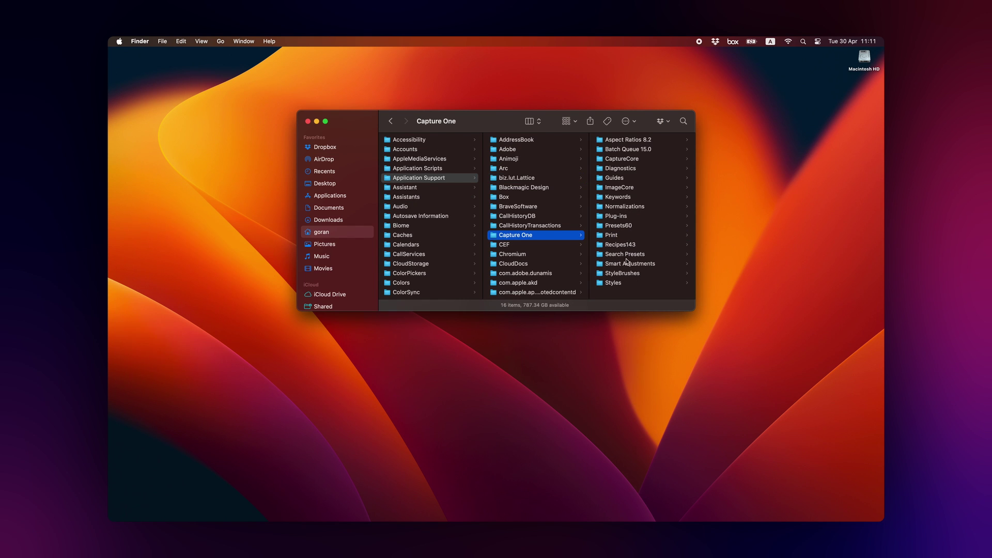
click(623, 284)
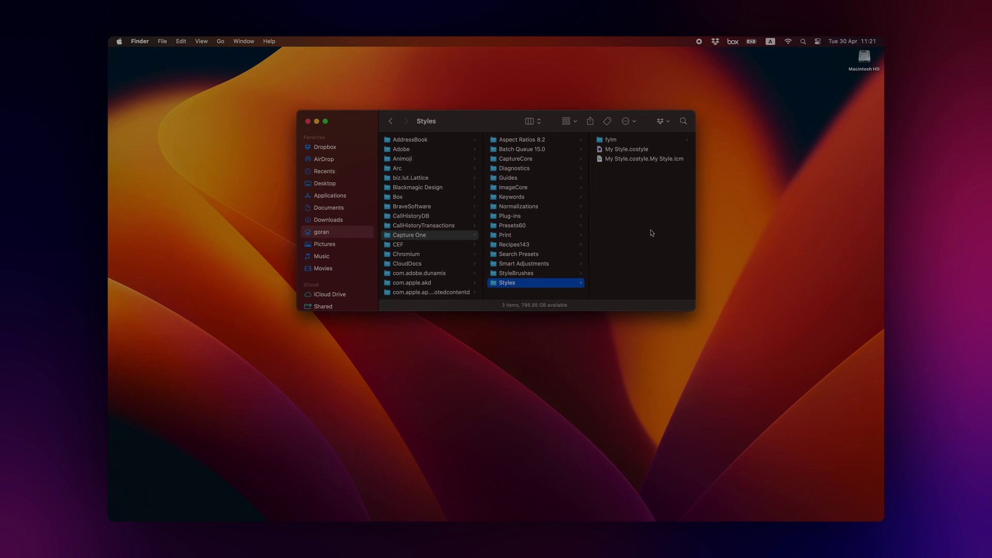
right_click(651, 232)
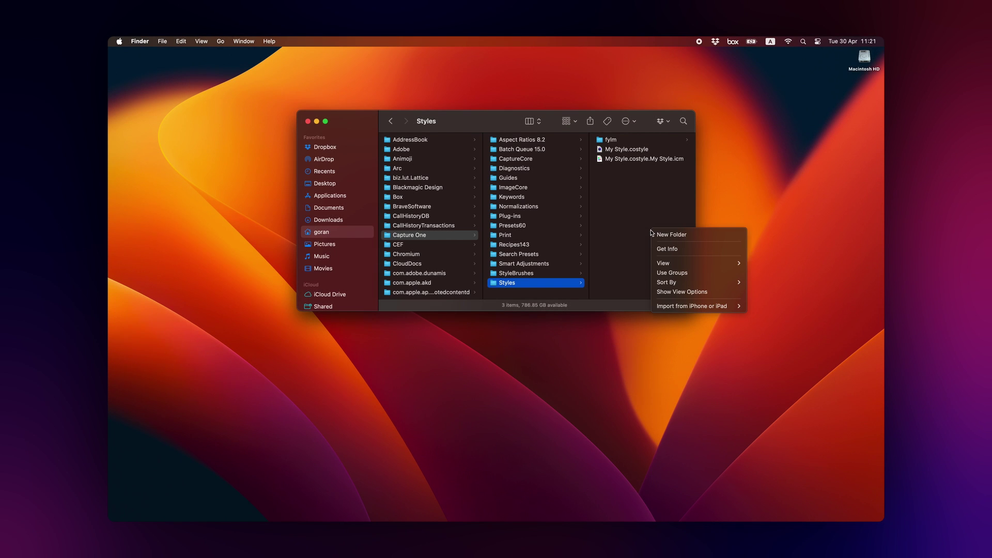
click(674, 239)
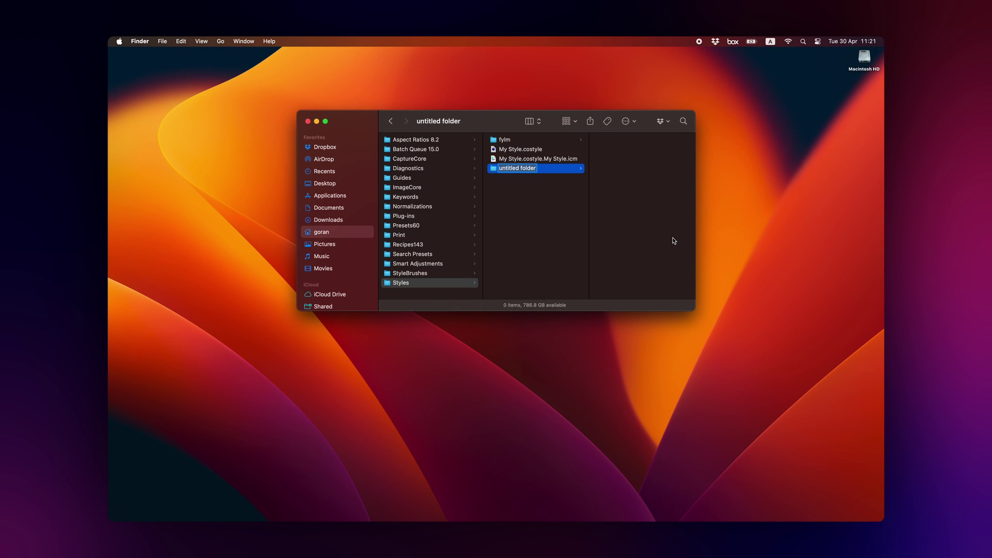
text(My Fold)
key(Return)
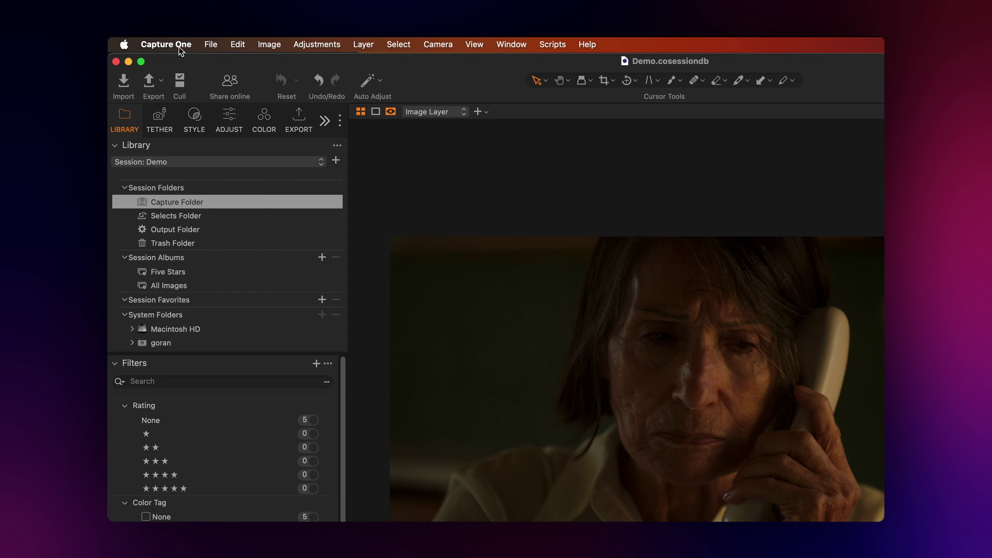
Quit and relaunch Capture One so it reloads the styles.
click(179, 47)
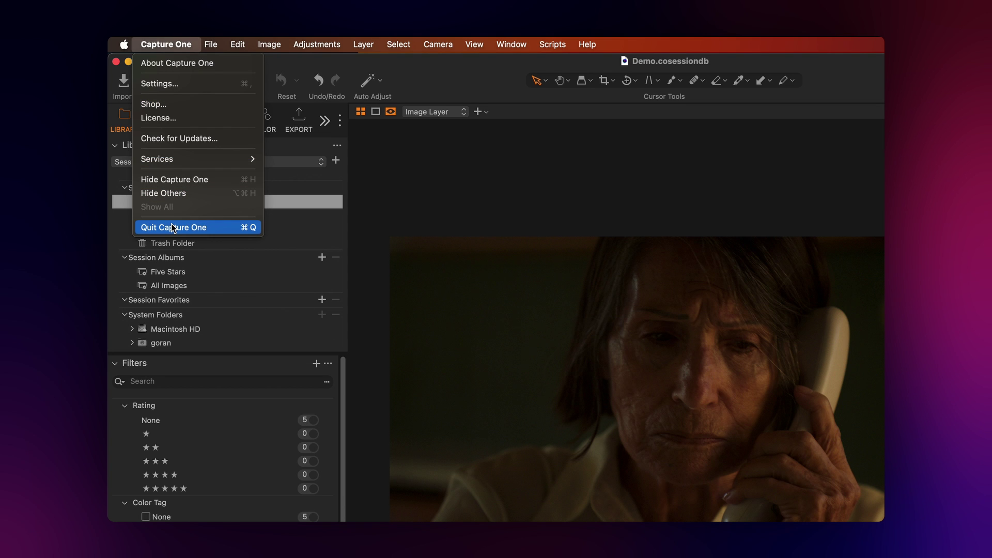
click(409, 210)
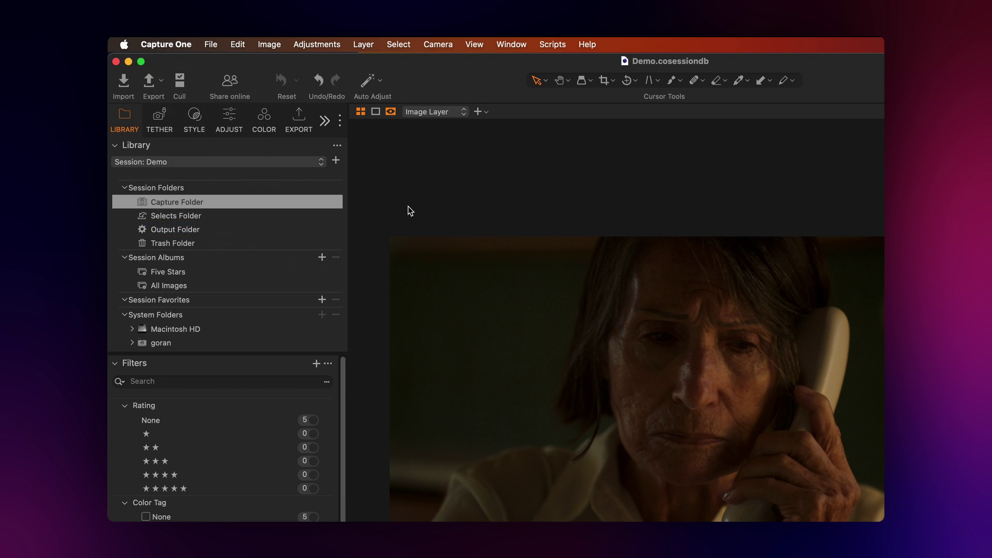
click(195, 123)
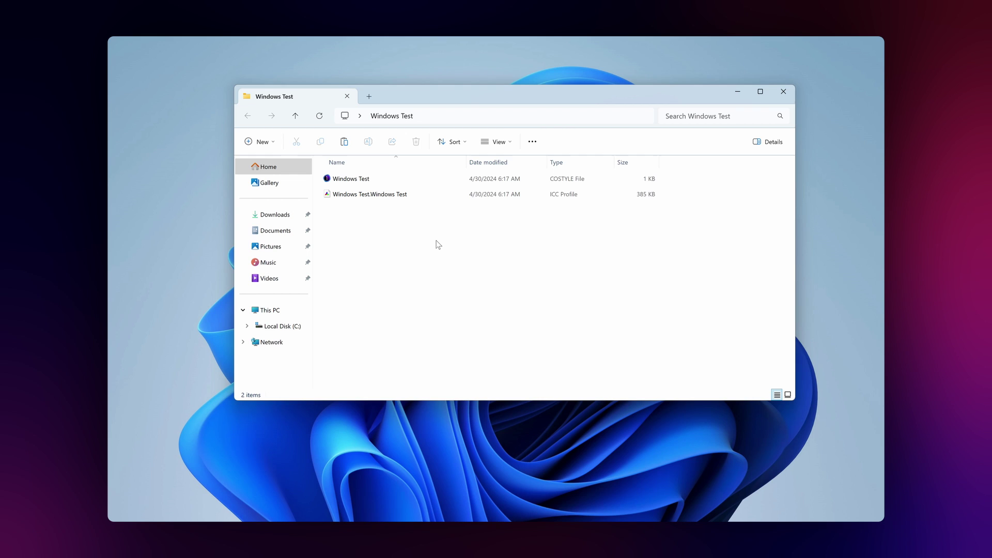
Select both Windows Test style files and copy them.
drag(437, 244, 345, 178)
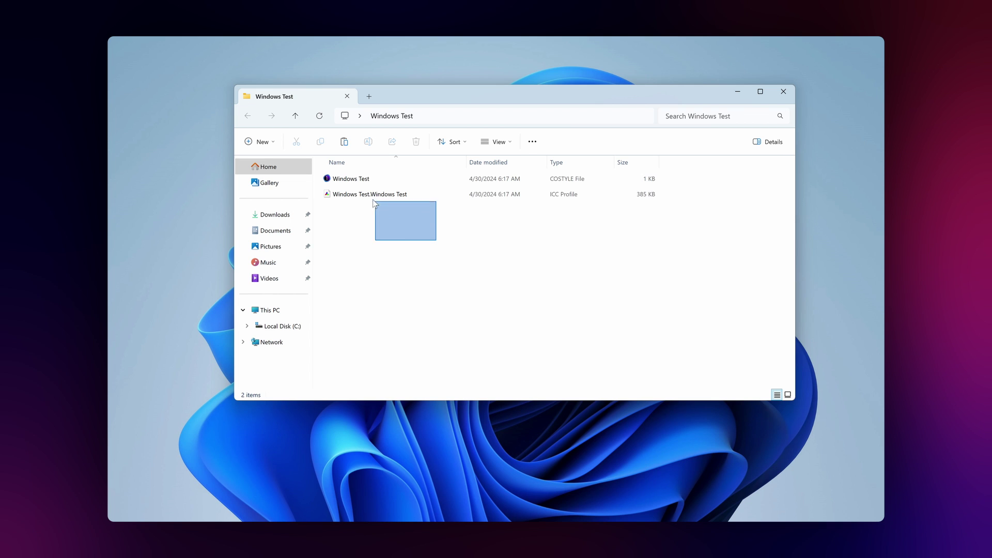
right_click(345, 177)
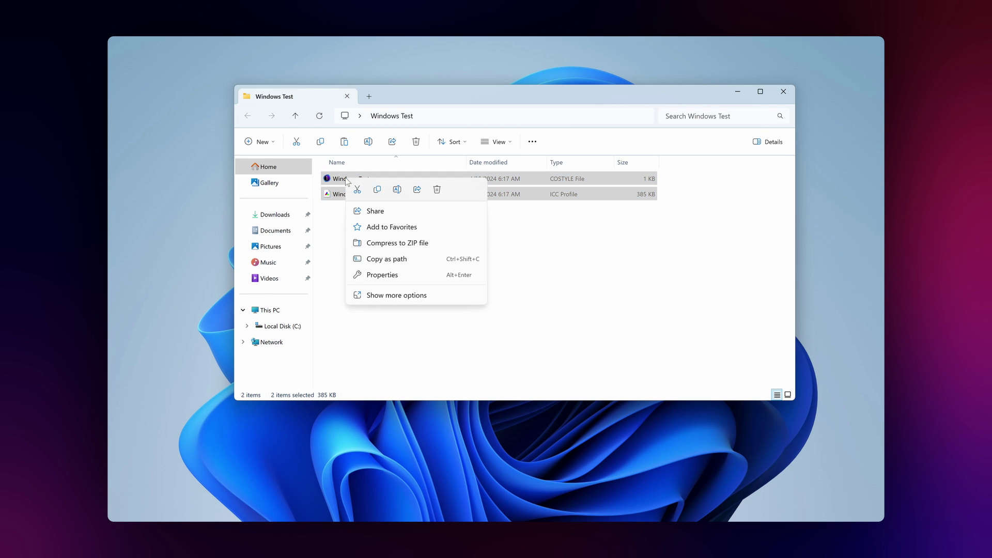
key(Escape)
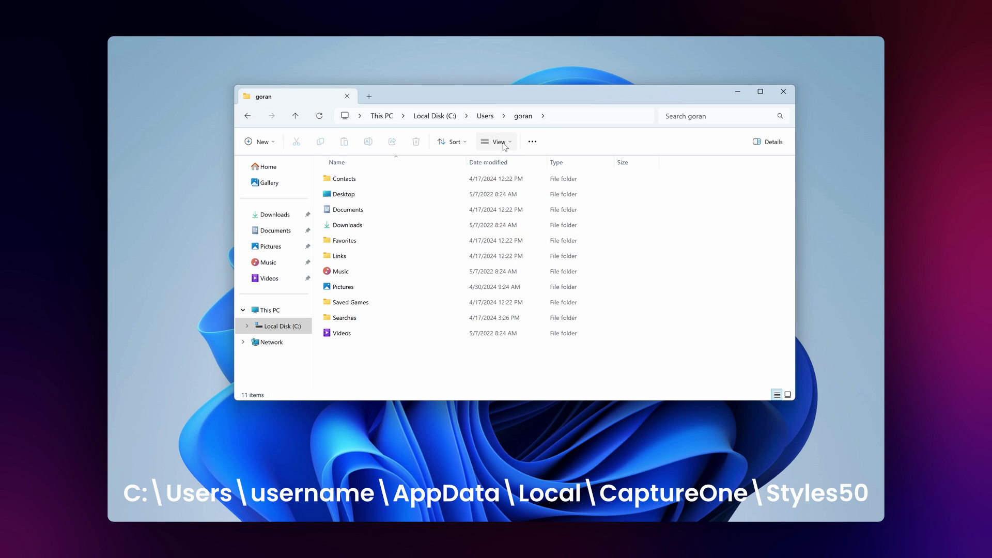
Show hidden items and paste the two style files into AppData\Local\CaptureOne\Styles50.
click(504, 144)
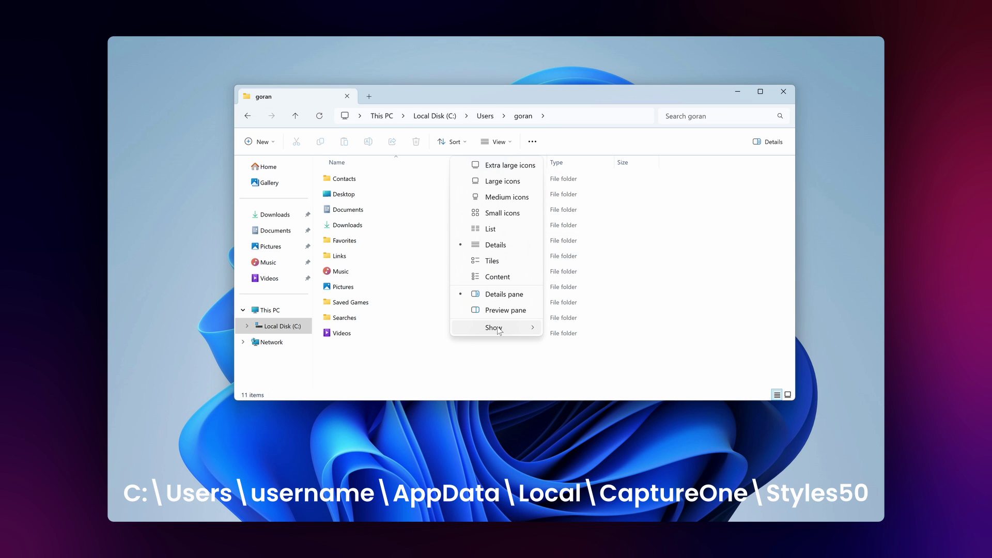
mouse_move(496, 327)
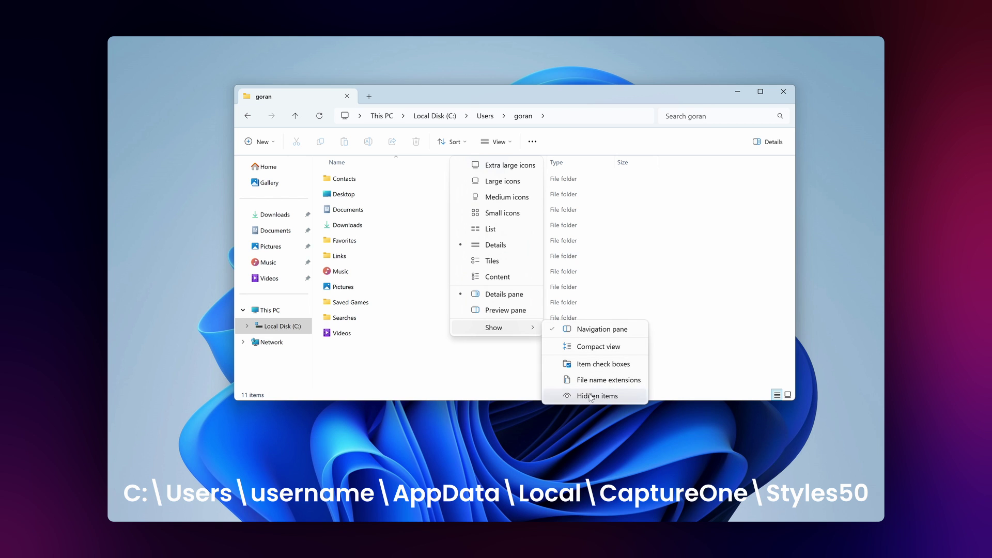
click(591, 396)
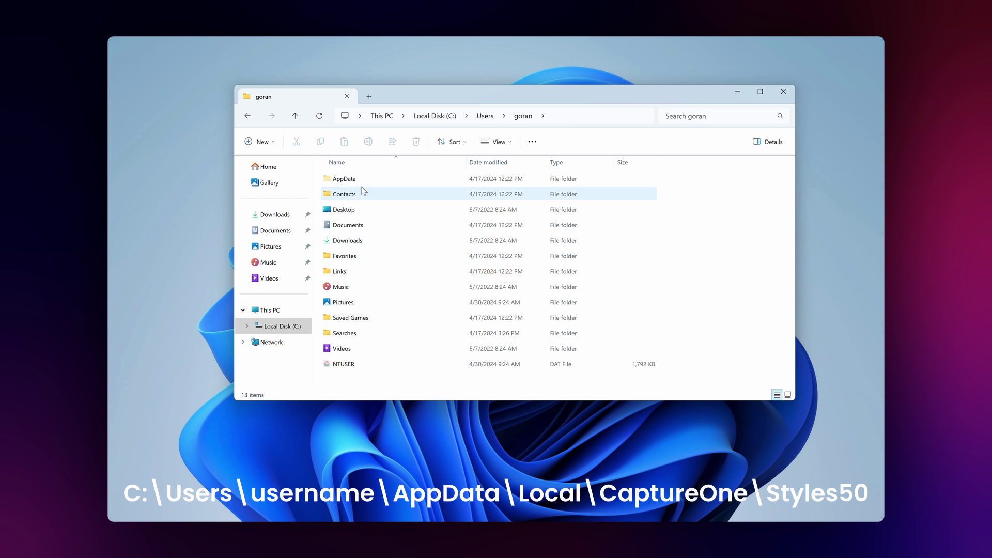
double_click(348, 177)
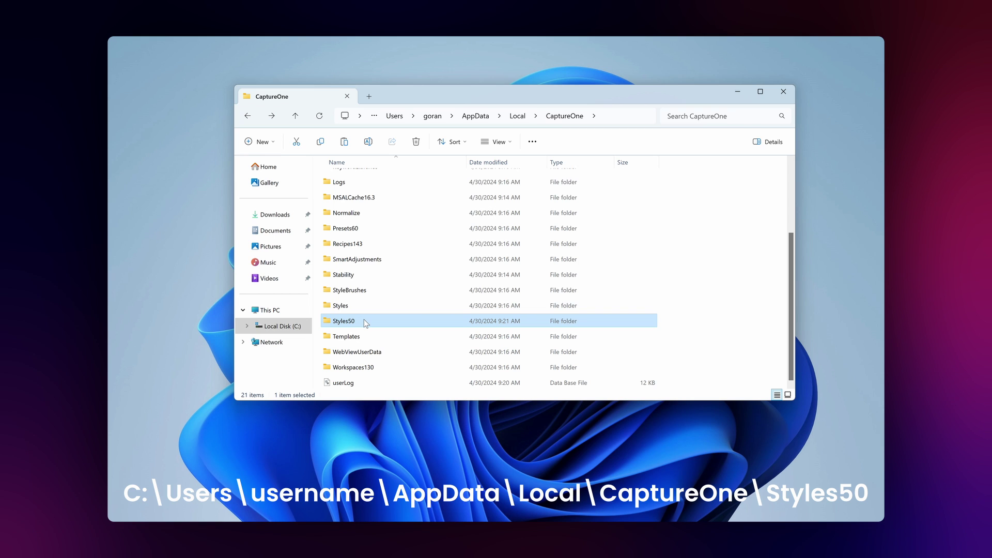
double_click(364, 323)
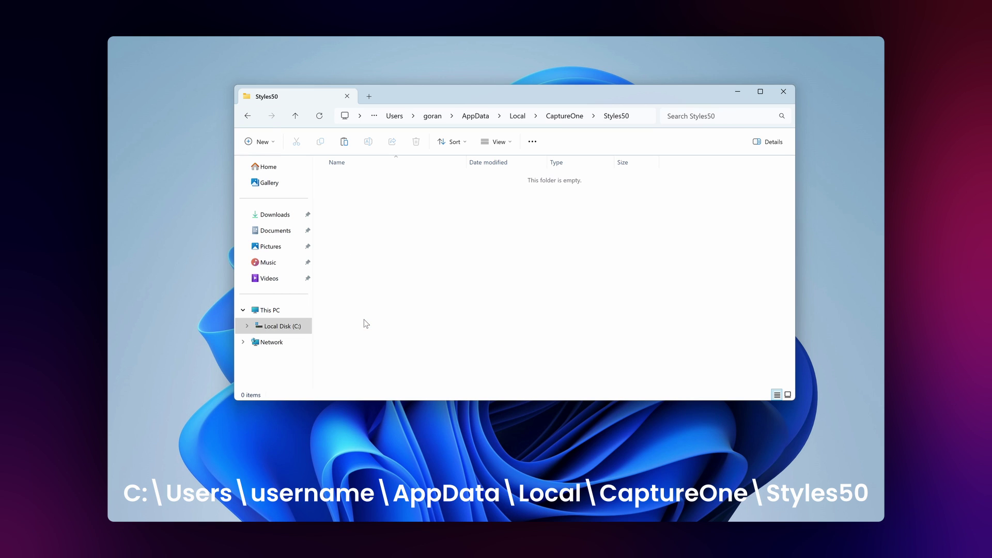
right_click(427, 285)
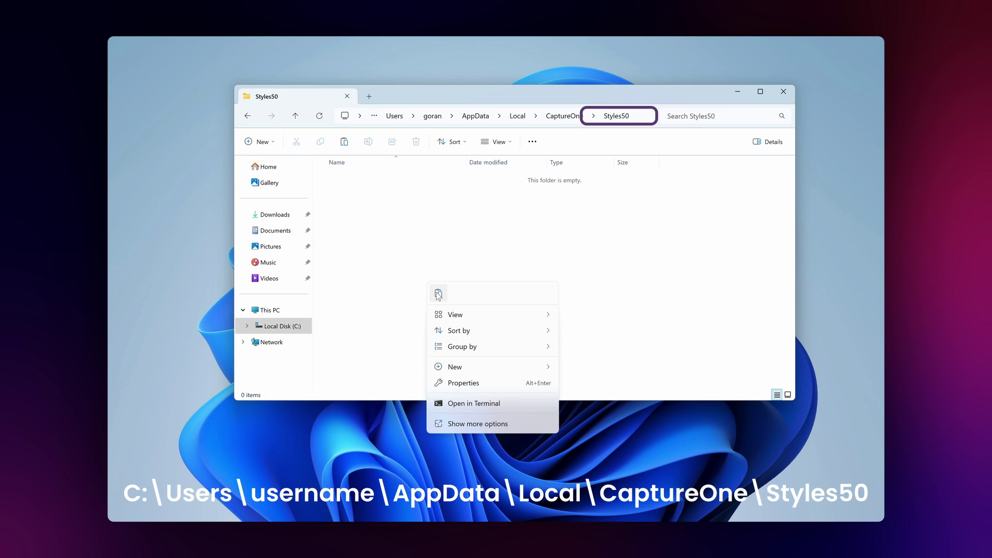
click(438, 294)
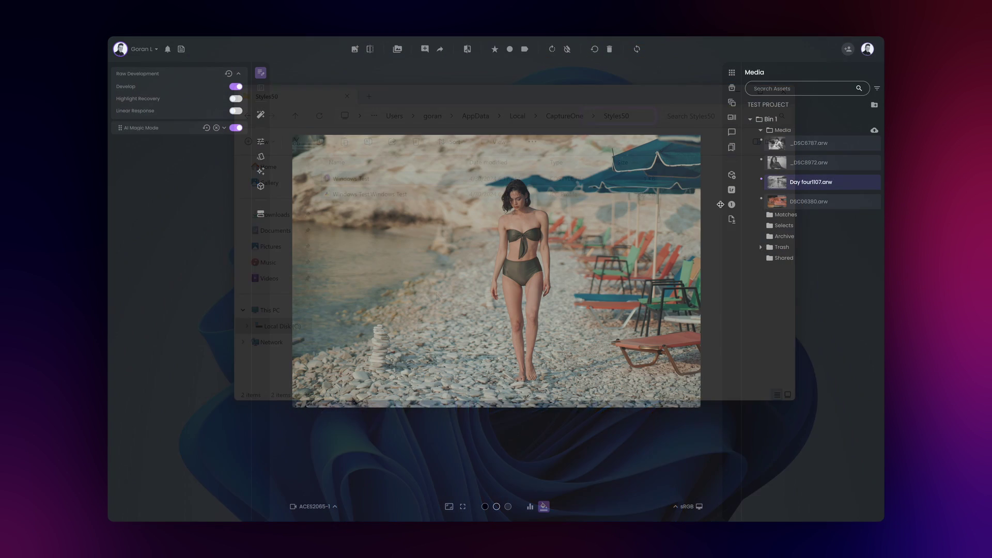
Switch the Capture One style export platform from macOS to Windows.
click(731, 204)
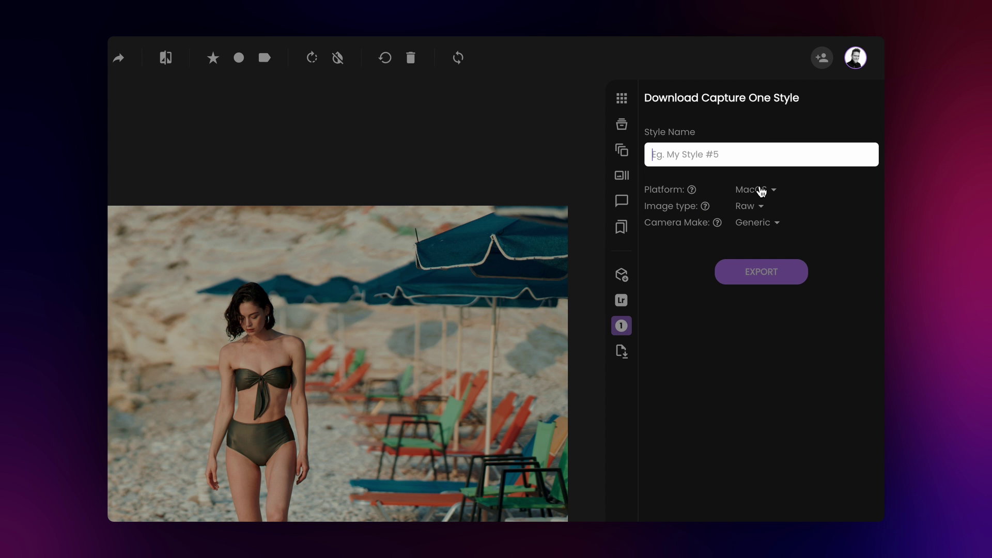
click(760, 191)
click(770, 240)
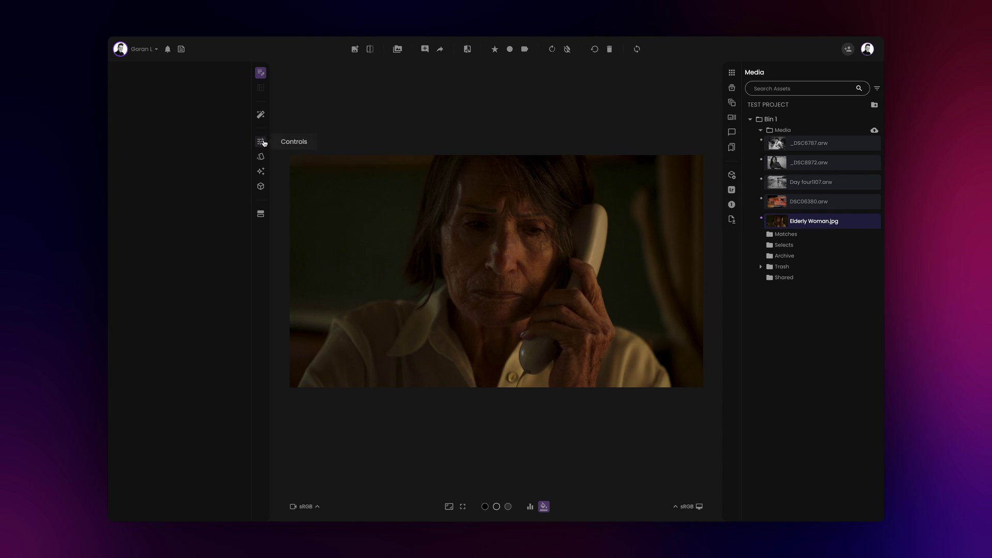
Add a Custom 3D LUT control from the Controls list.
click(261, 142)
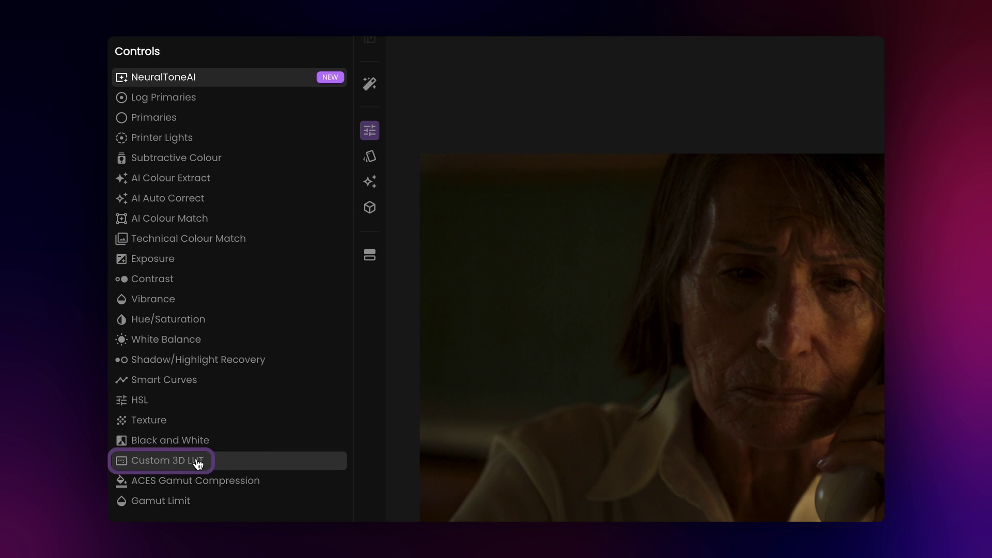
click(197, 462)
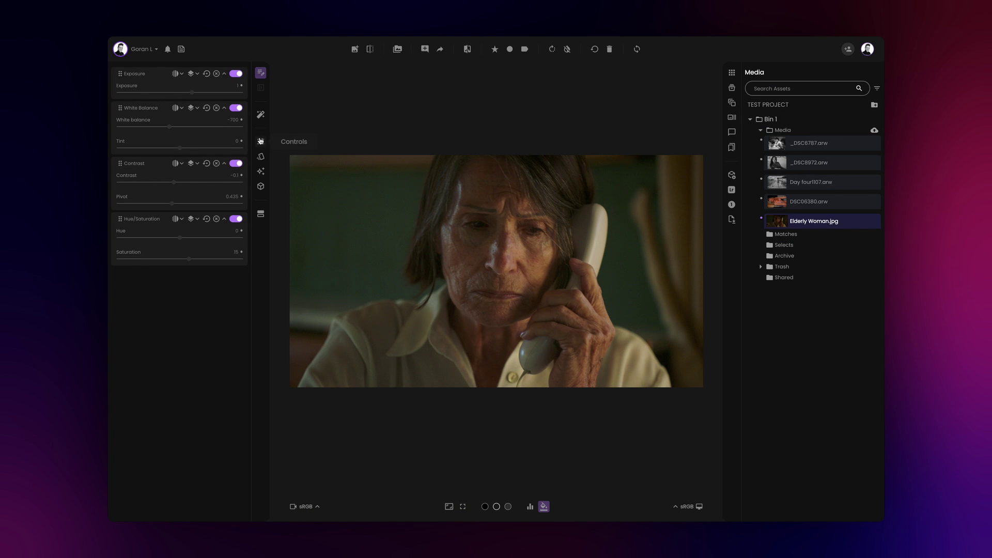
Add a Custom LUT control, create the Import LUT folder and bring TO-Marston.cube into it.
click(262, 141)
click(175, 336)
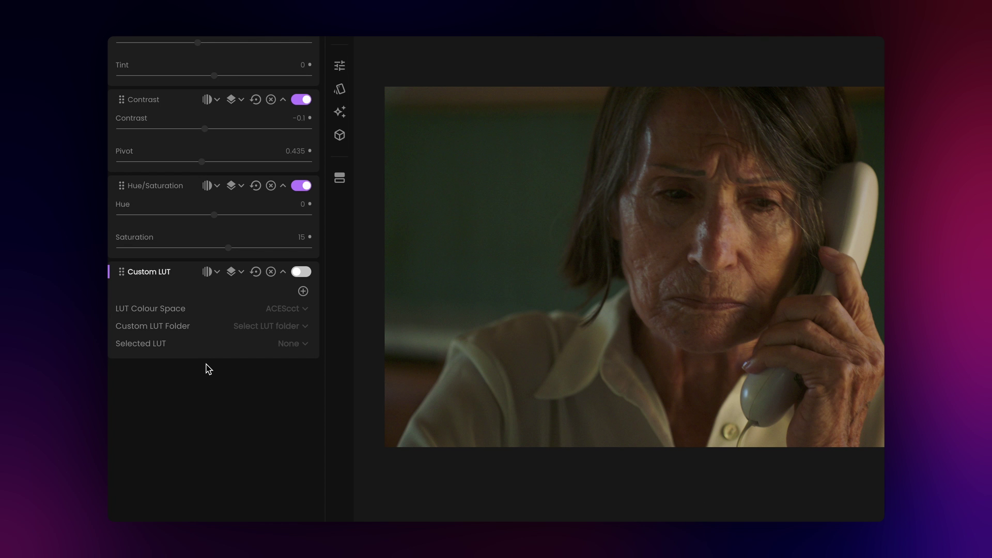
click(303, 290)
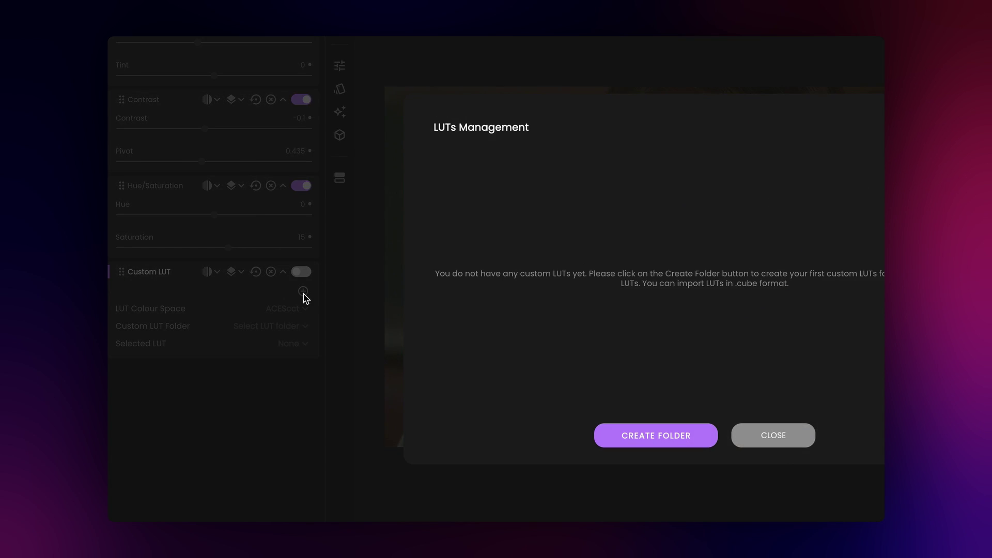
click(444, 379)
text(Import)
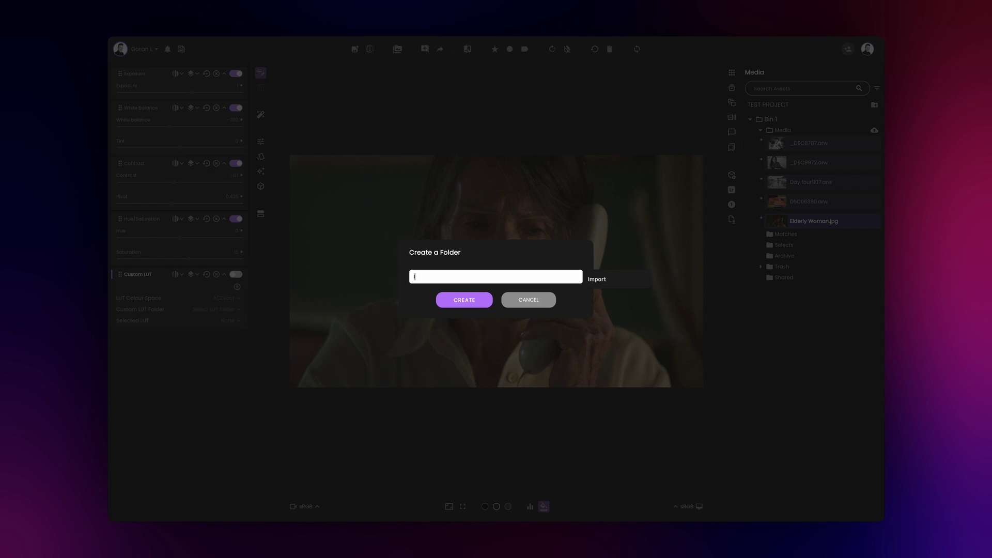
click(459, 303)
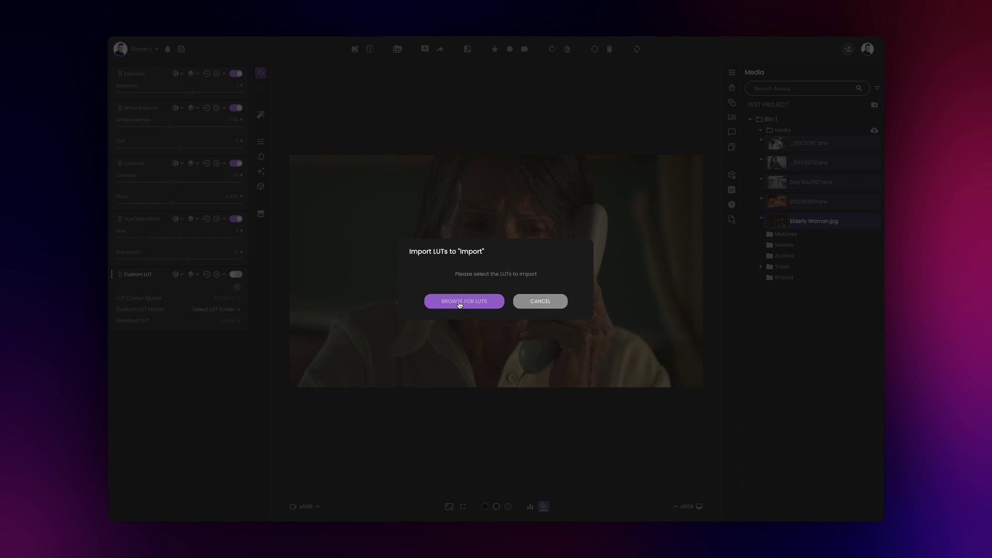
click(459, 304)
click(446, 217)
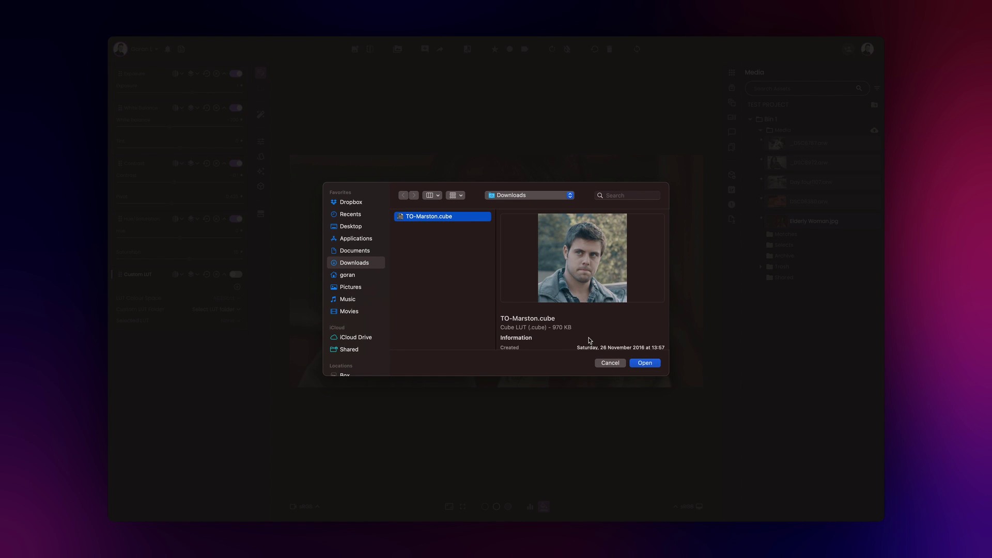
click(656, 366)
click(505, 302)
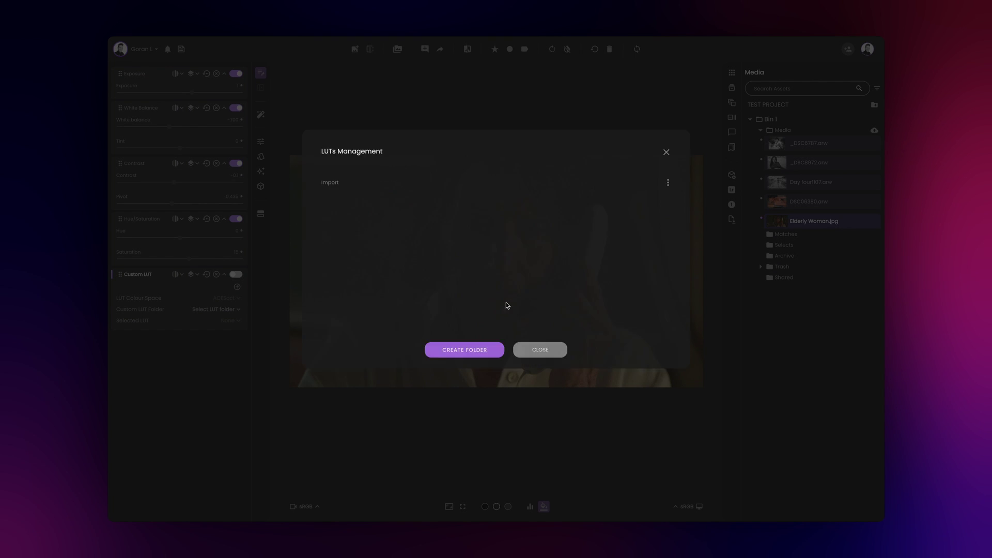
Apply the TO-Marston LUT from the Import folder with sRGB colour space.
click(666, 182)
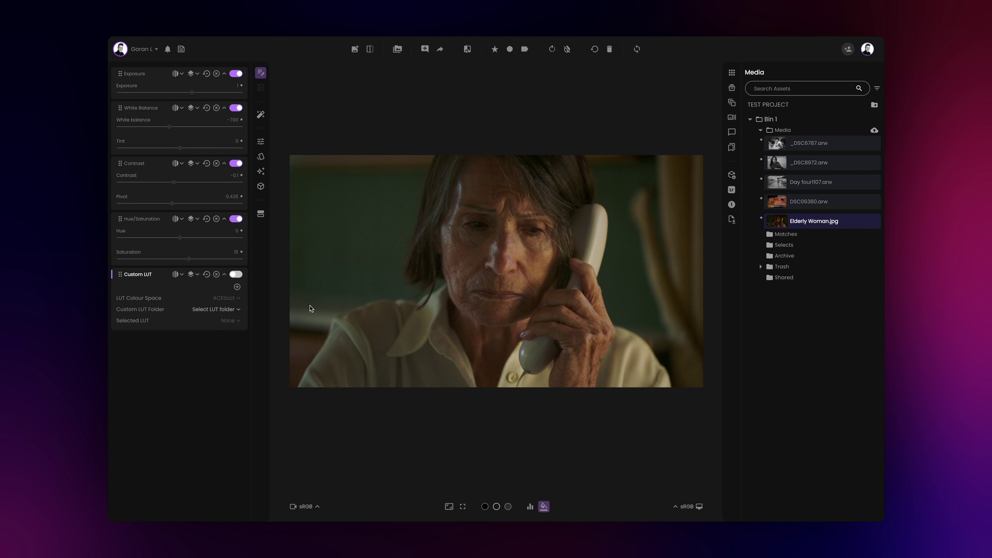
click(230, 309)
click(207, 330)
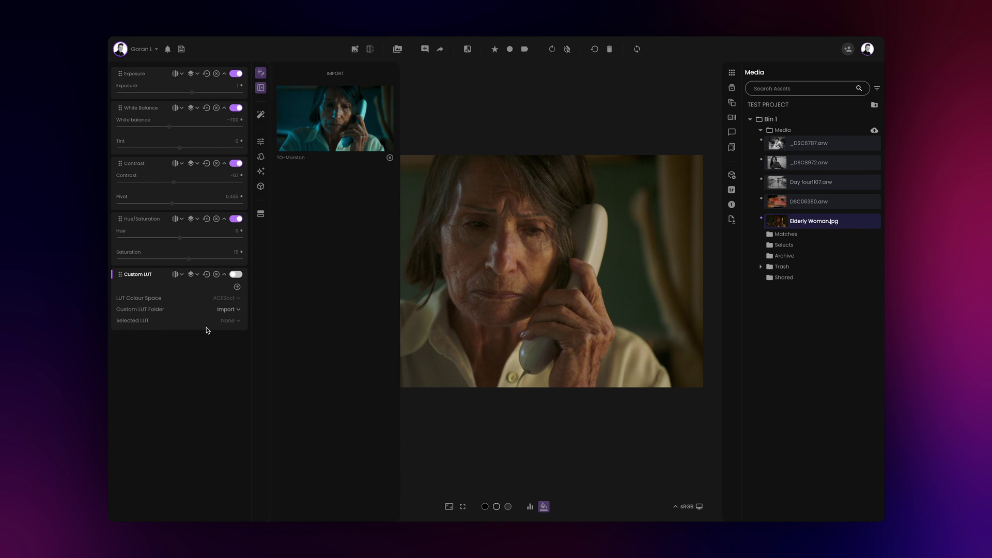
click(351, 125)
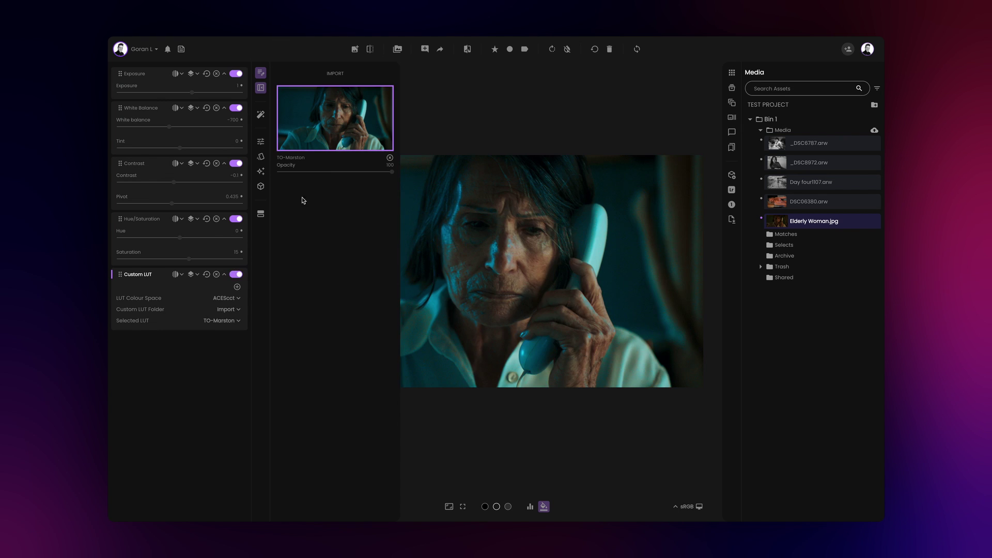
click(275, 309)
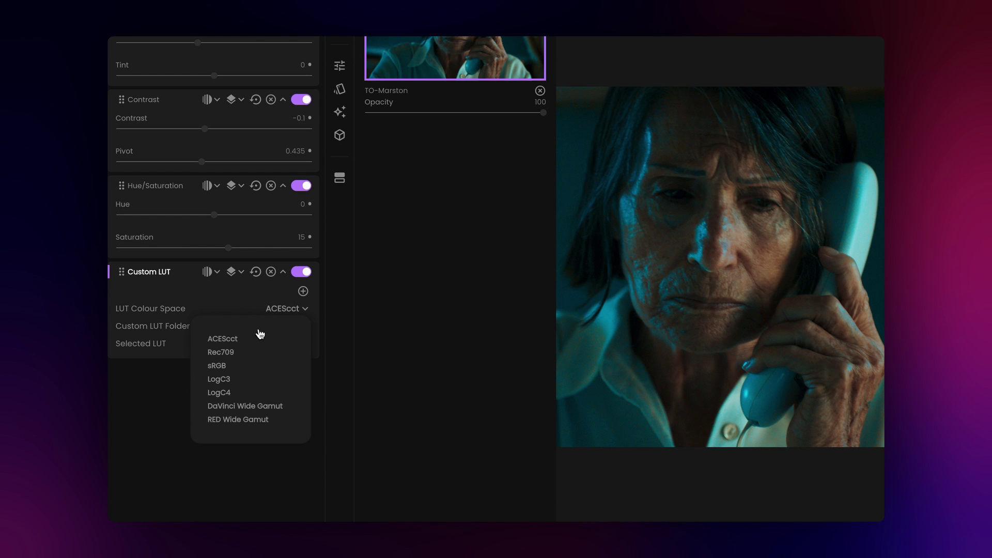
click(240, 367)
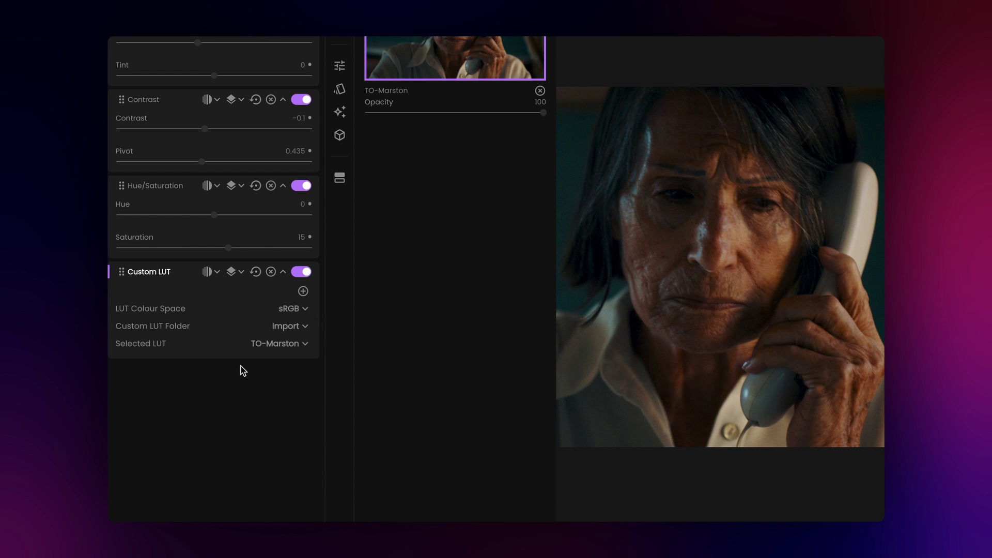
click(340, 66)
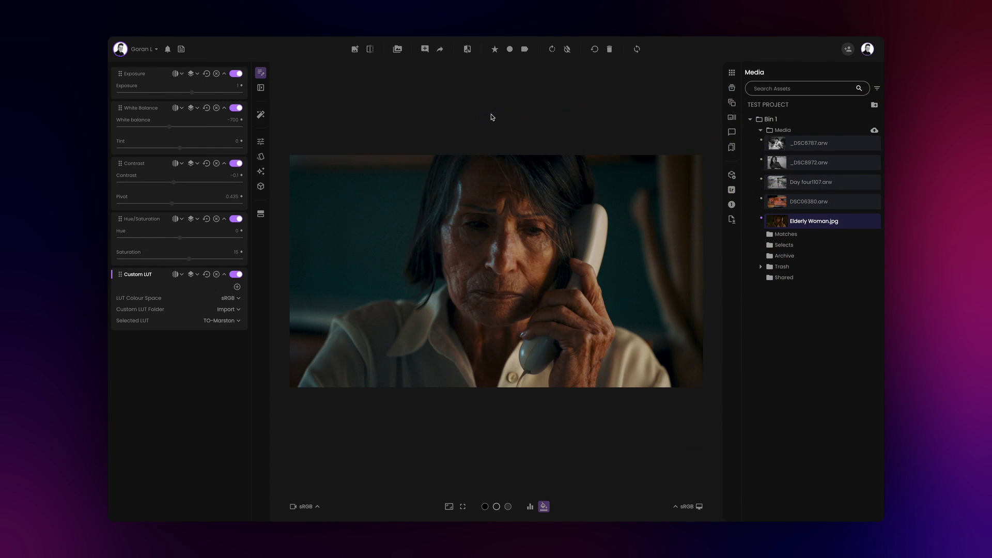
Turn on AI Magic Mode and apply Film Grade 1 to the beach photo.
click(729, 206)
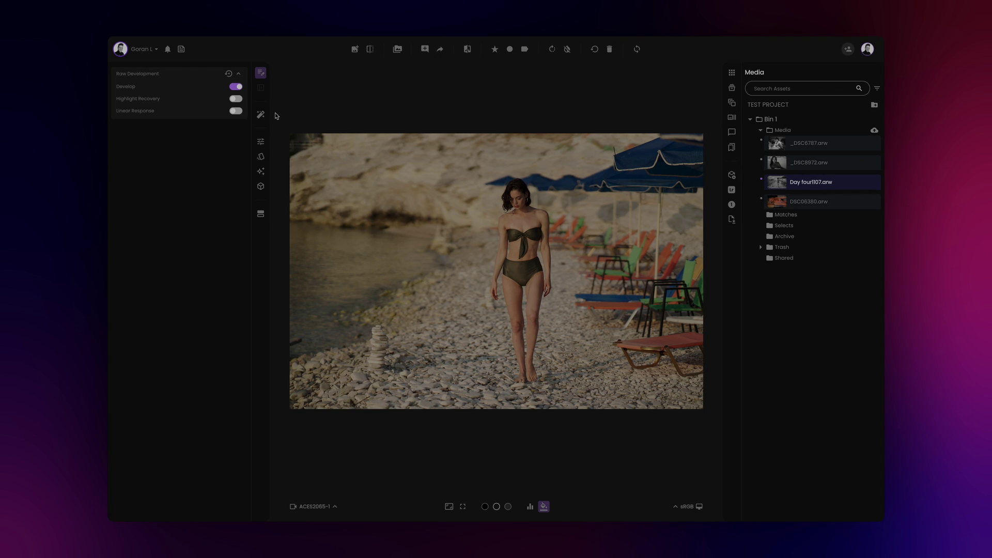
click(261, 116)
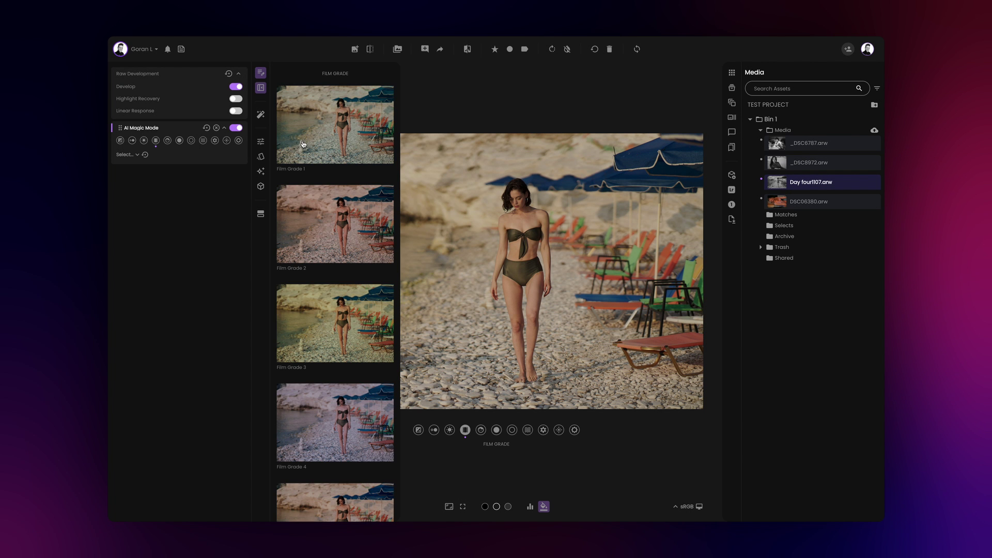
click(302, 145)
click(731, 205)
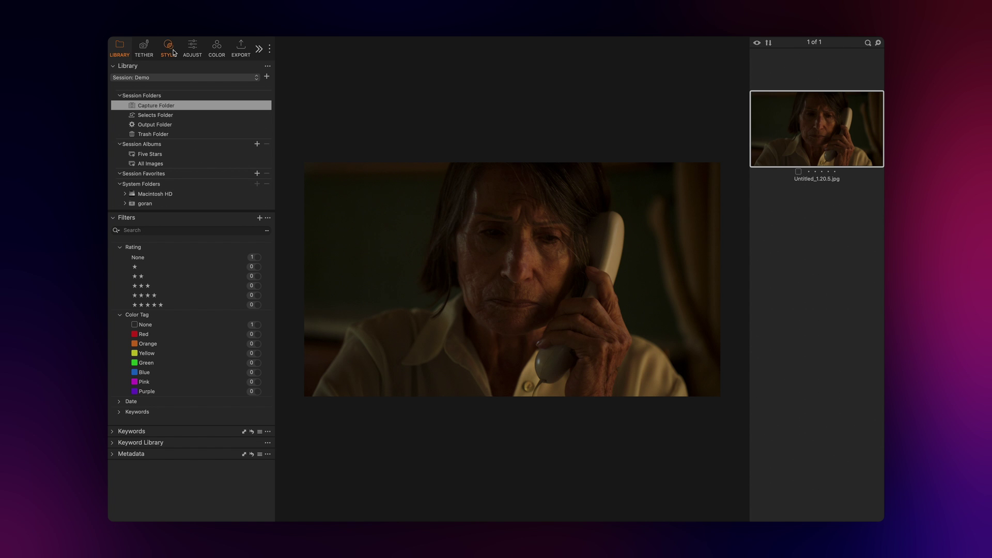
Apply the fylm group's Film Emulation Look custom style to the elderly-woman portrait.
click(173, 51)
click(166, 187)
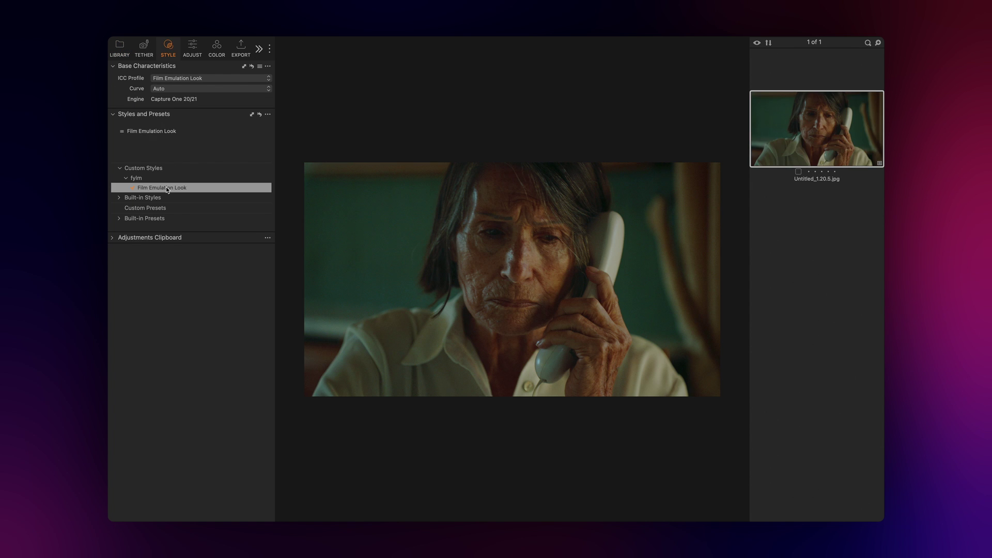